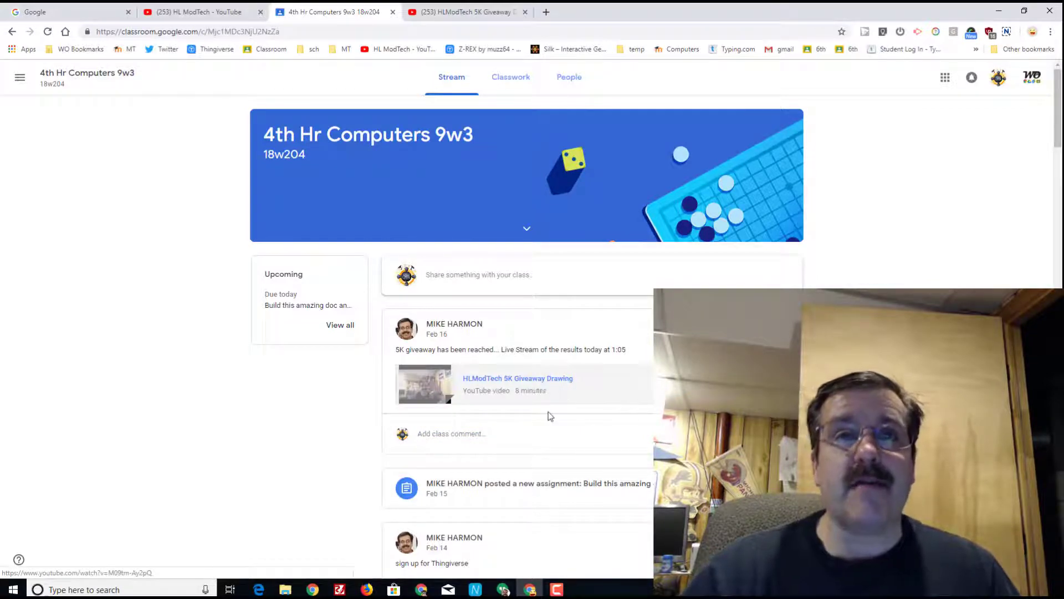
- Open Google Drive in a new browser tab
{"action": "left_click", "coordinate": [460, 13]}
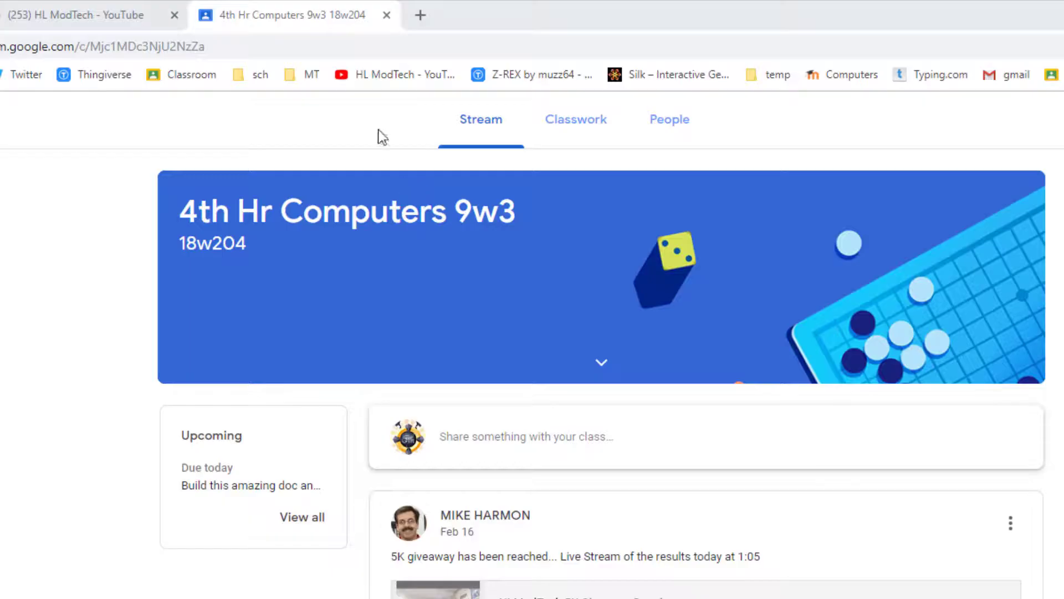
{"action": "left_click", "coordinate": [419, 16]}
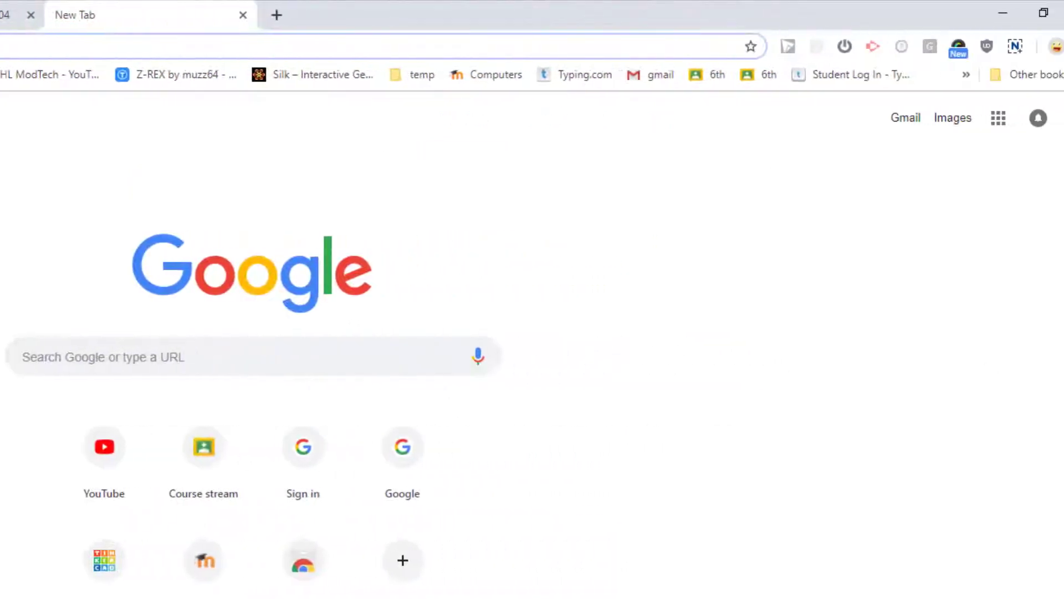
{"action": "left_click", "coordinate": [999, 118]}
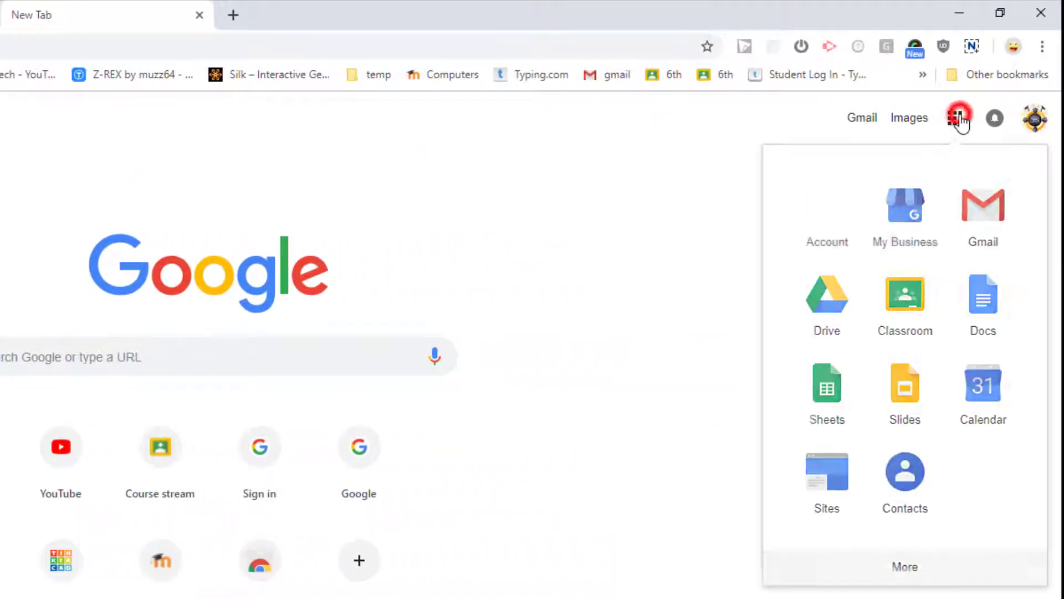
{"action": "left_click", "coordinate": [824, 292]}
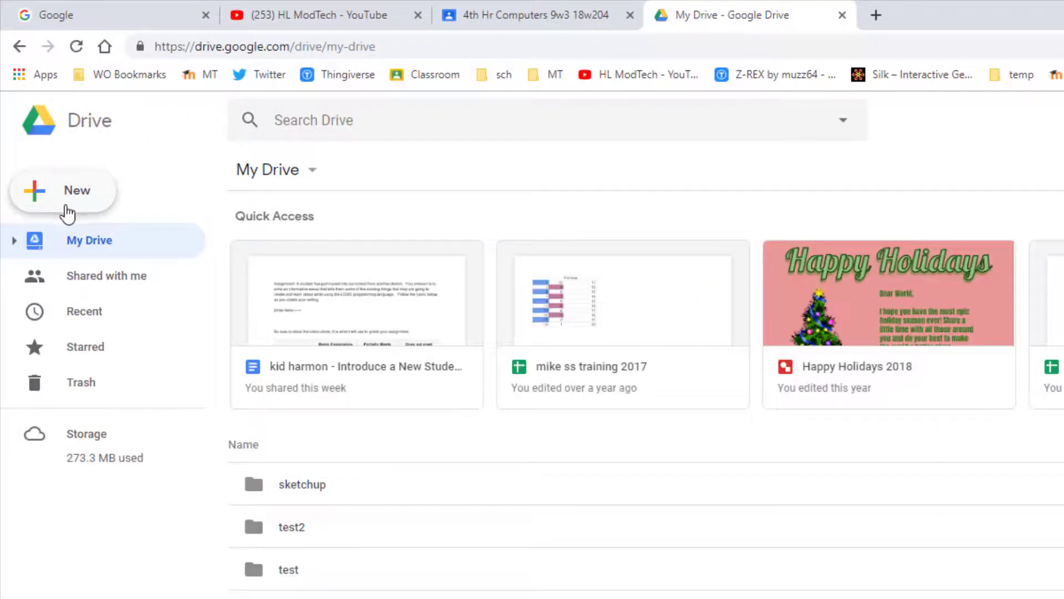
- Create a new Google Drawings file in My Drive
{"action": "left_click", "coordinate": [77, 197]}
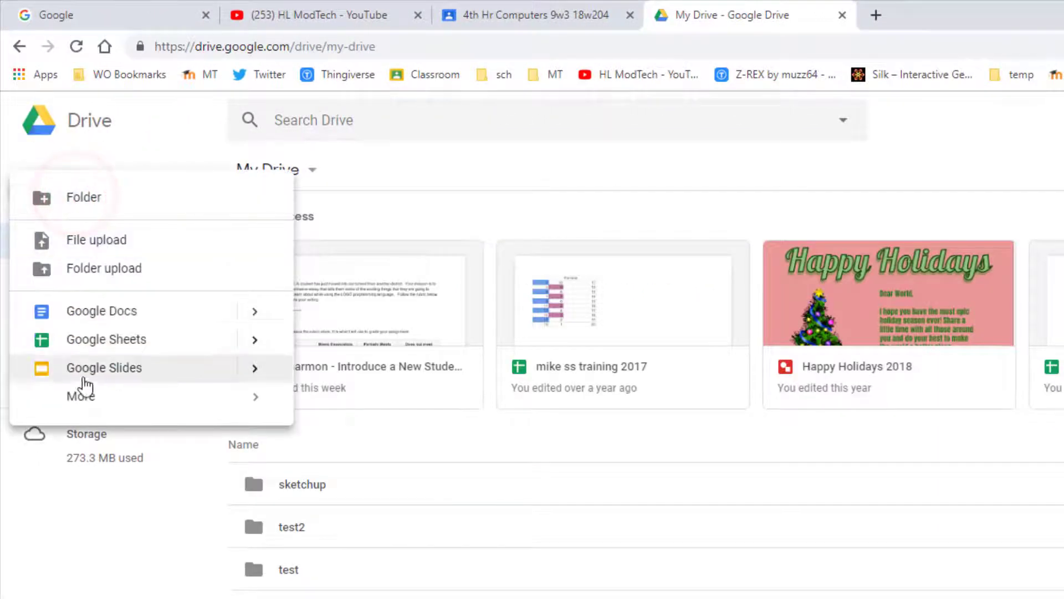
{"action": "left_click", "coordinate": [82, 397]}
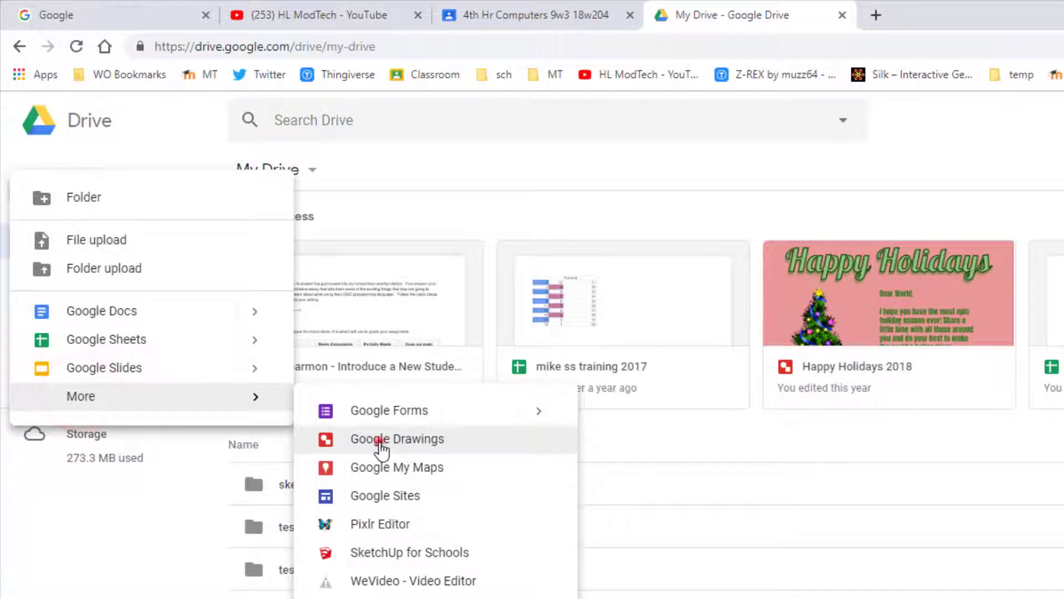
{"action": "left_click", "coordinate": [380, 444]}
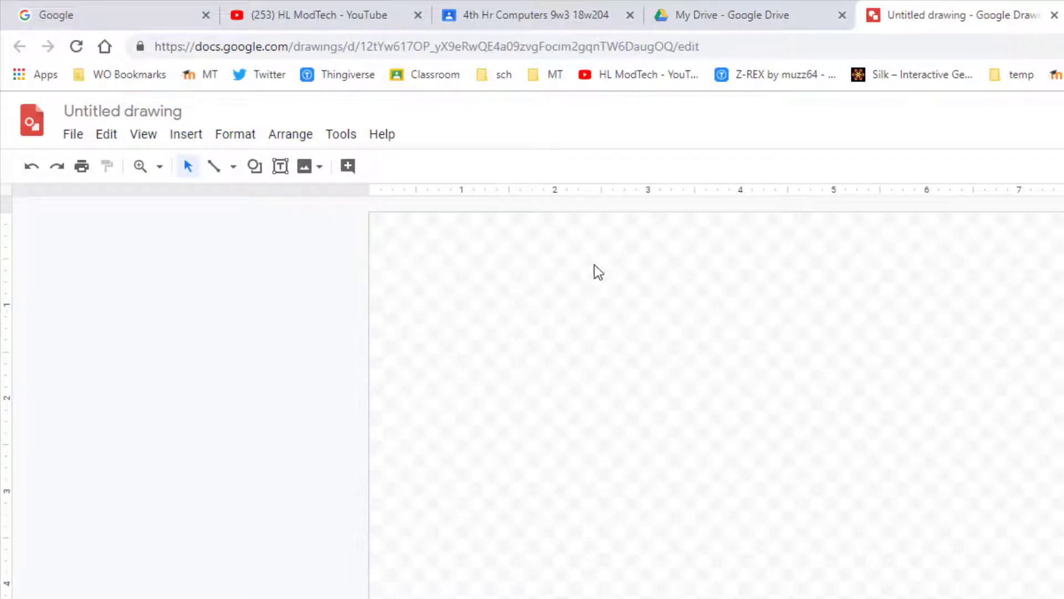
- Insert word art with the text "#MadeEMsayWO" into the blank drawing
{"action": "left_click", "coordinate": [185, 135]}
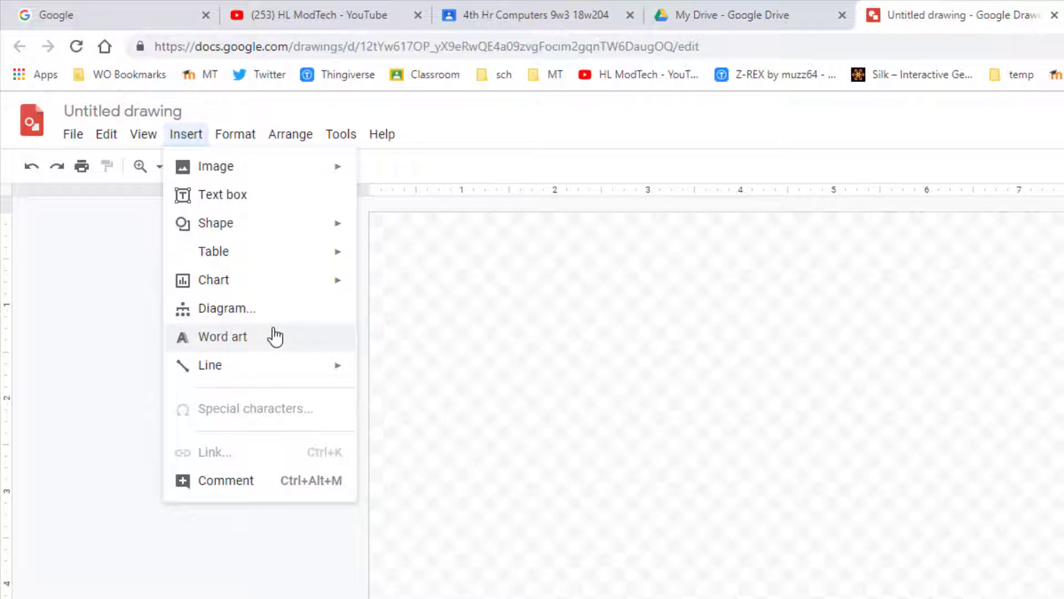
{"action": "left_click", "coordinate": [278, 337]}
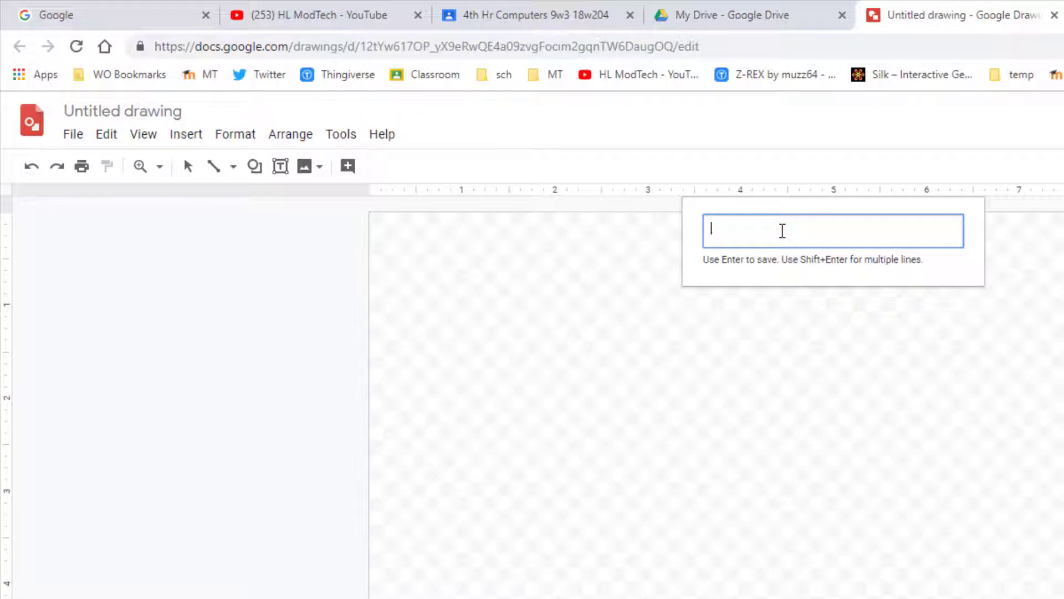
{"action": "type", "text": "#MadeEMsayWO"}
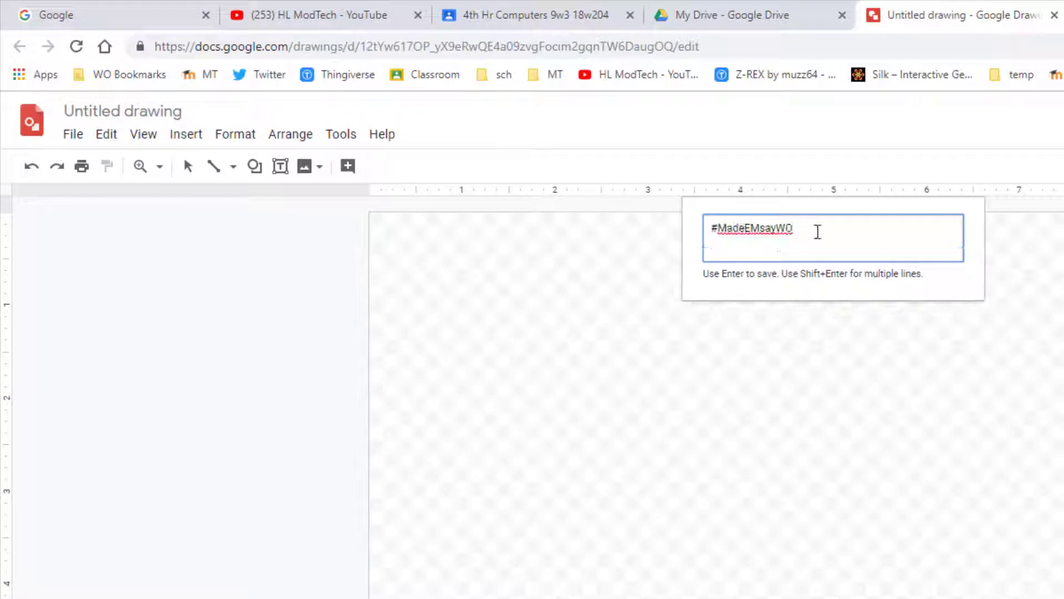
{"action": "left_click", "coordinate": [818, 231]}
{"action": "key", "text": "Return"}
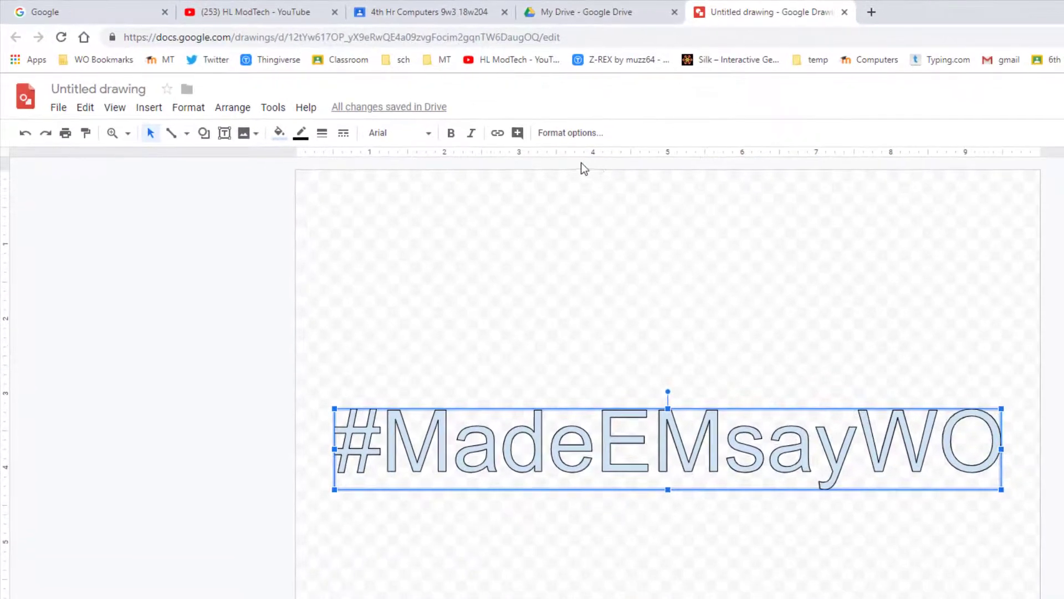
- Move the word art to the canvas's upper-left corner and shrink it to about 3.4 by 1.2 inches
{"action": "left_click_drag", "start_coordinate": [628, 415], "coordinate": [606, 194]}
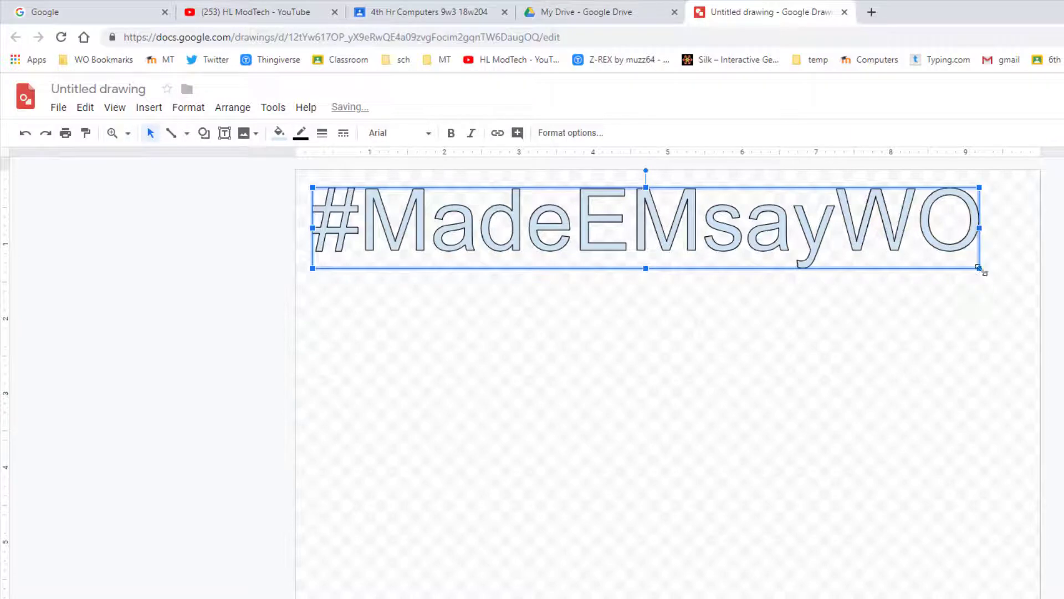
{"action": "left_click_drag", "start_coordinate": [978, 268], "coordinate": [562, 290]}
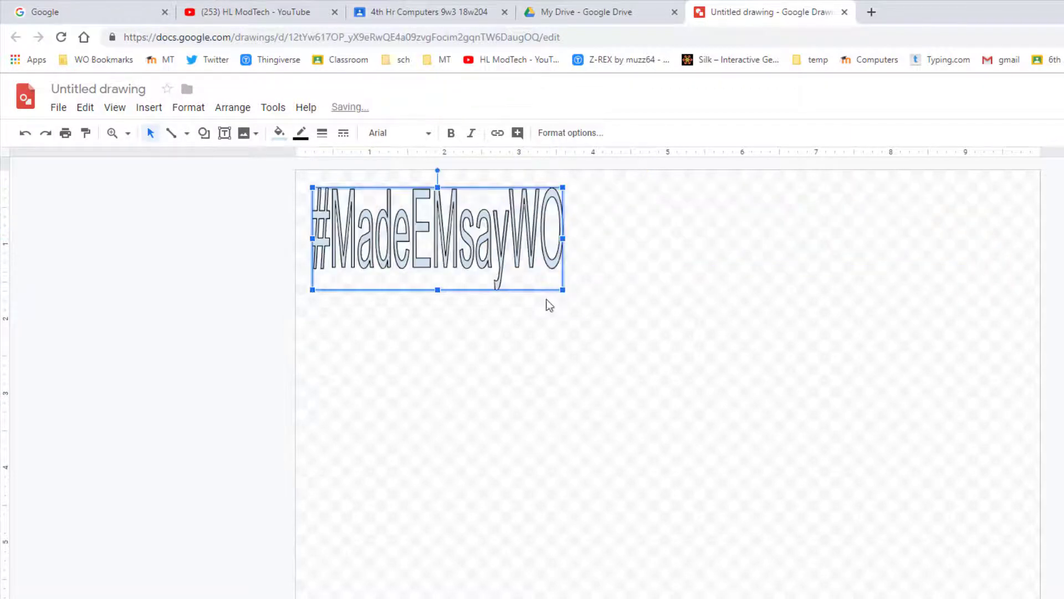
{"action": "left_click_drag", "start_coordinate": [439, 288], "coordinate": [438, 280]}
- Set the word art's font to Anton and stretch it horizontally to about 3.7 inches wide
{"action": "left_click", "coordinate": [427, 133]}
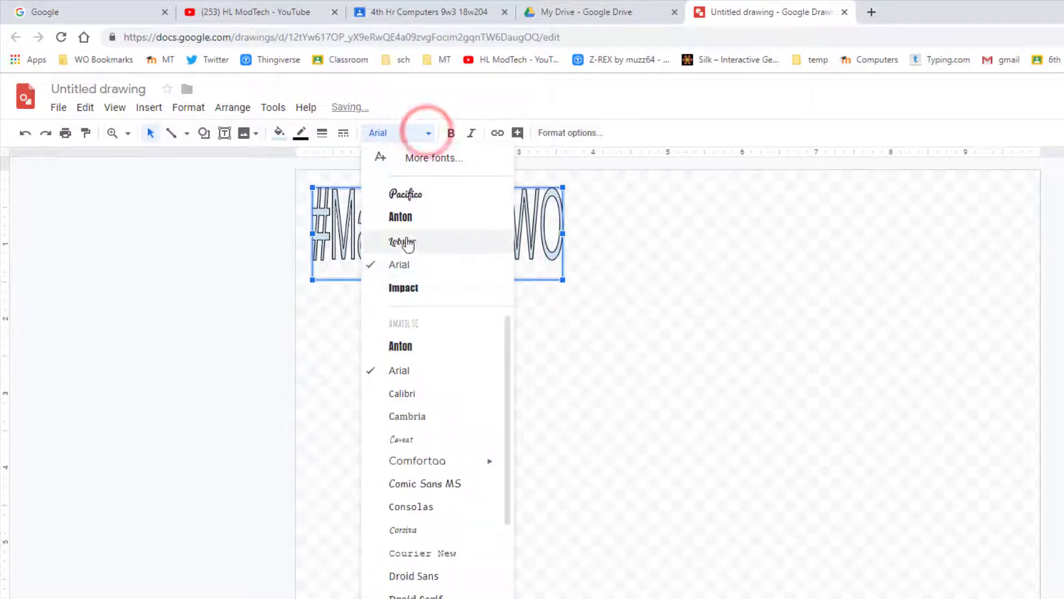
{"action": "left_click", "coordinate": [409, 224]}
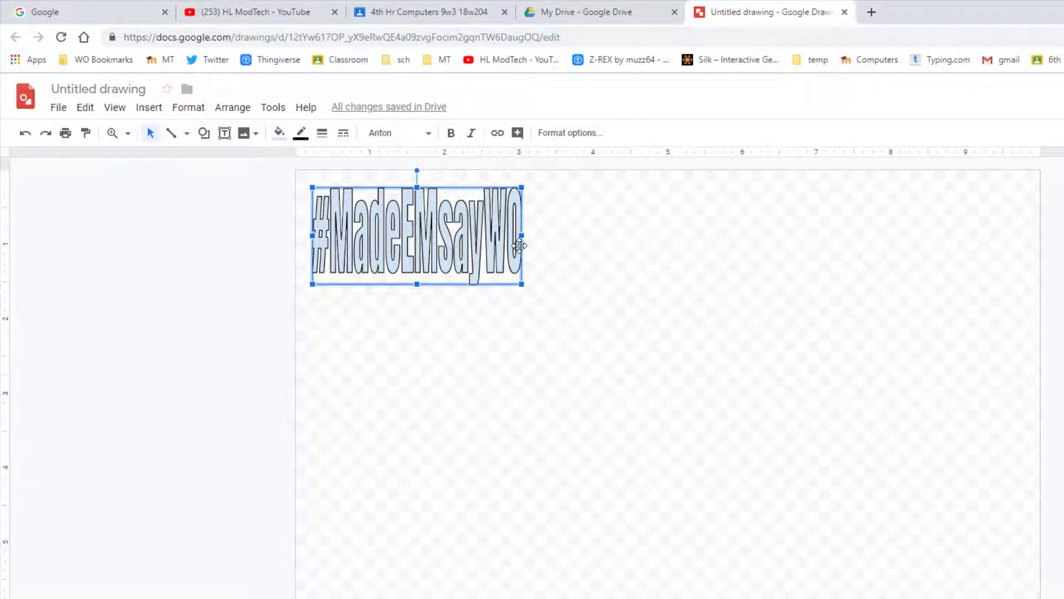
{"action": "left_click_drag", "start_coordinate": [522, 236], "coordinate": [586, 236]}
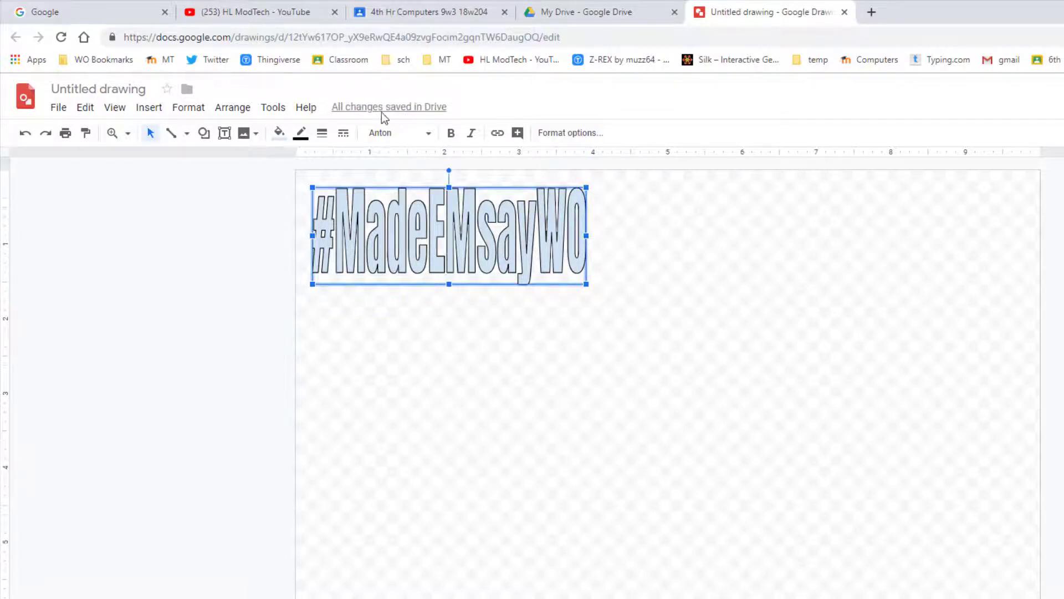
- Browse the additional fonts and apply Indie Flower to the word art
{"action": "left_click", "coordinate": [387, 133]}
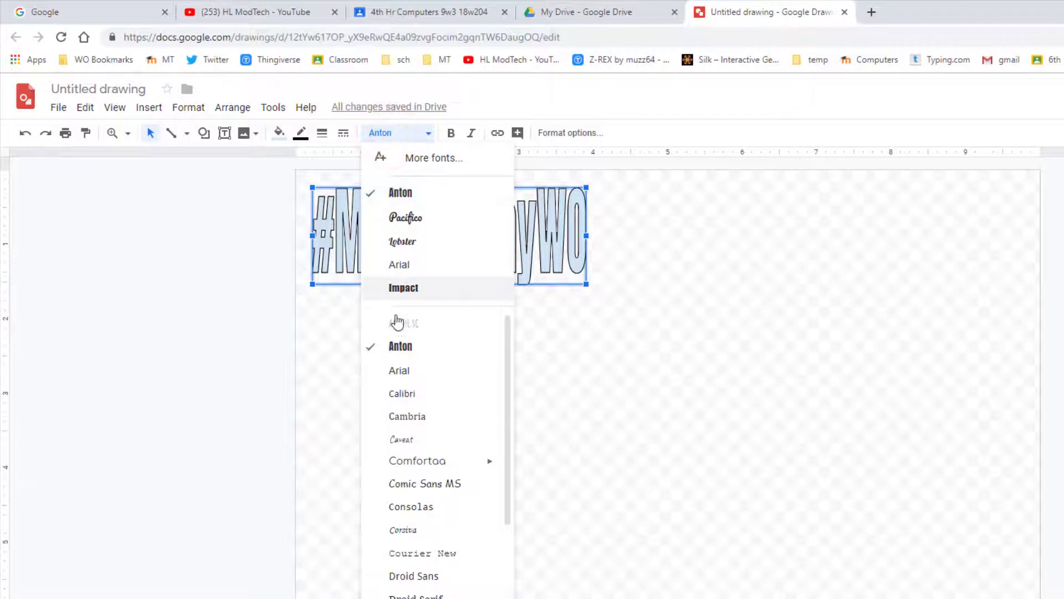
{"action": "left_click", "coordinate": [423, 157]}
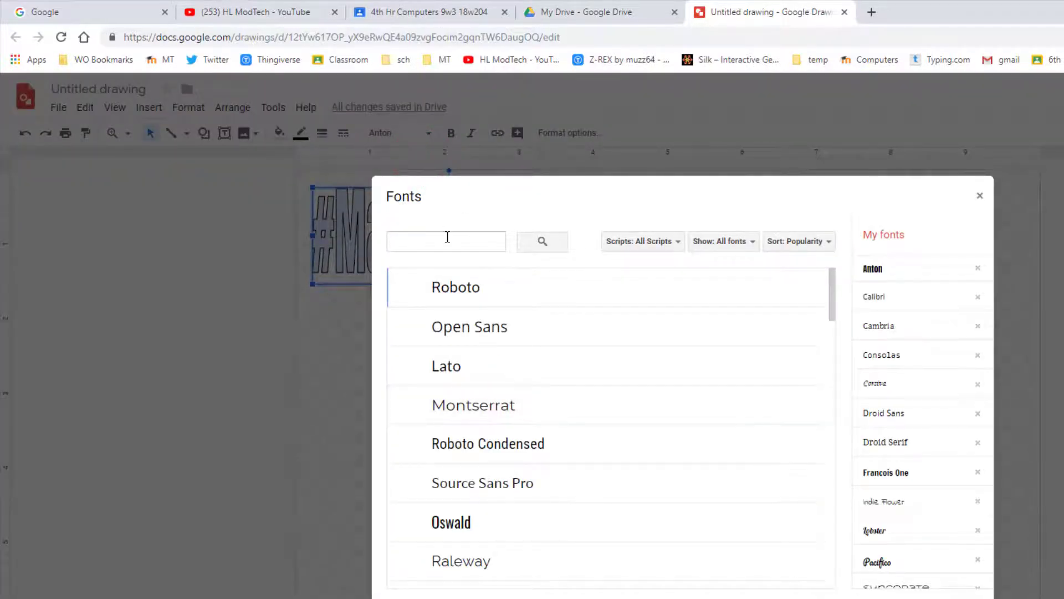
{"action": "scroll", "coordinate": [463, 444], "scroll_direction": "down", "scroll_amount": 6}
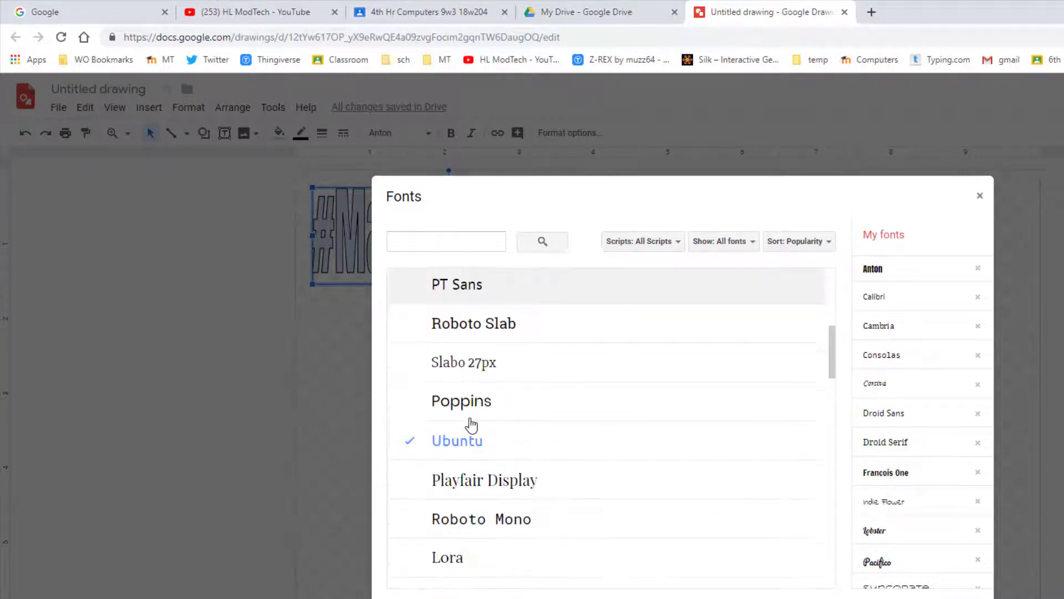
{"action": "scroll", "coordinate": [471, 425], "scroll_direction": "down", "scroll_amount": 10}
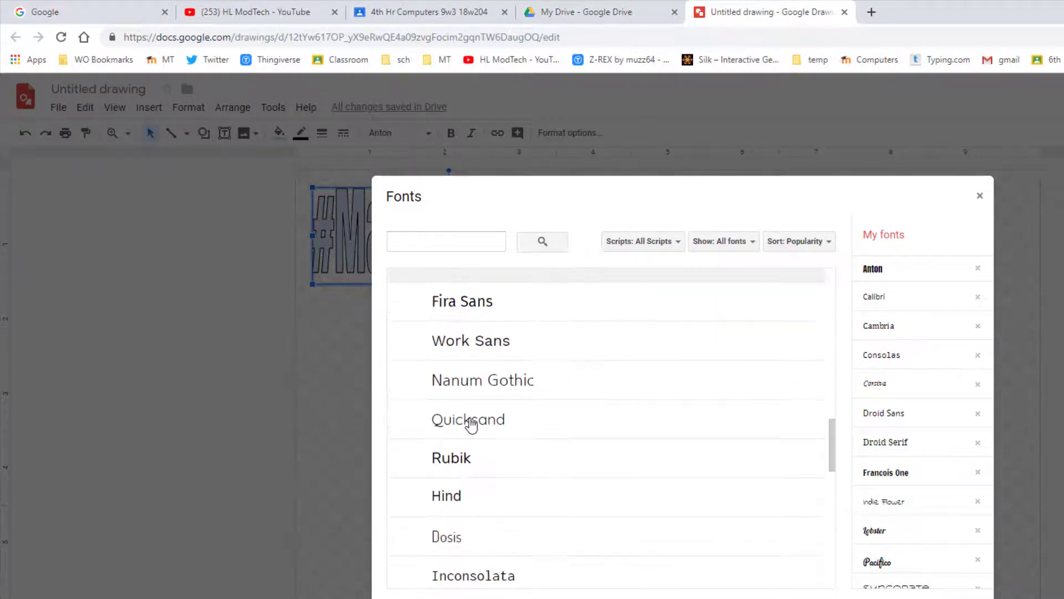
{"action": "scroll", "coordinate": [471, 425], "scroll_direction": "down", "scroll_amount": 10}
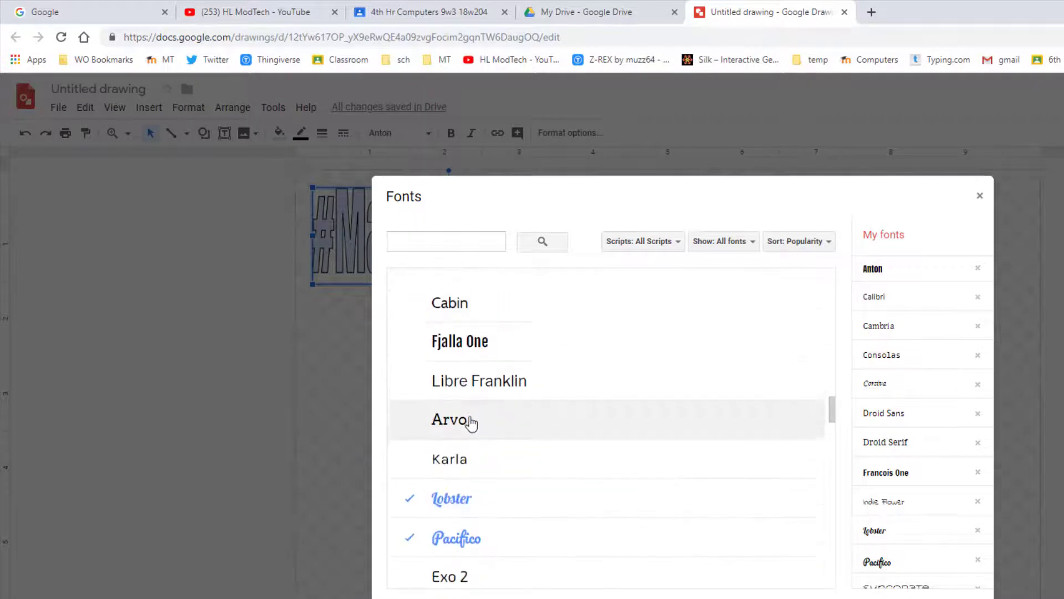
{"action": "scroll", "coordinate": [471, 423], "scroll_direction": "up", "scroll_amount": 5}
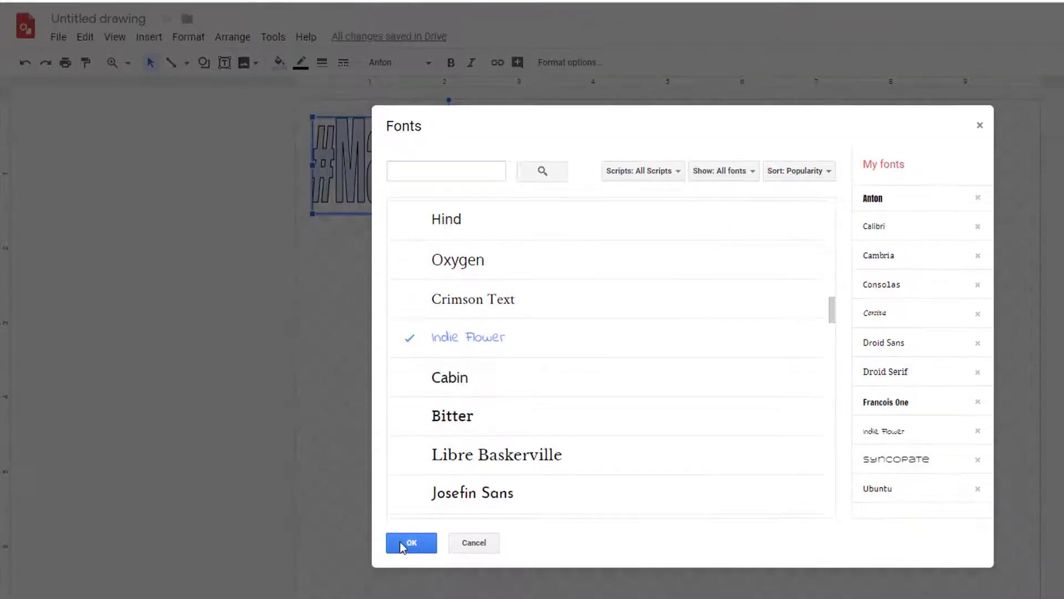
{"action": "left_click", "coordinate": [401, 539]}
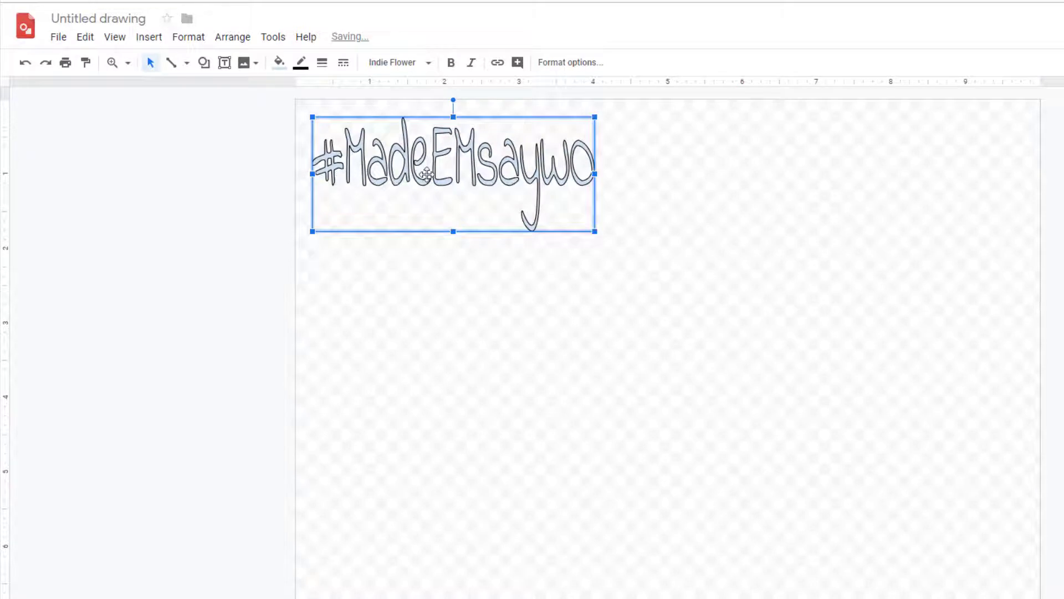
{"action": "double_click", "coordinate": [552, 168]}
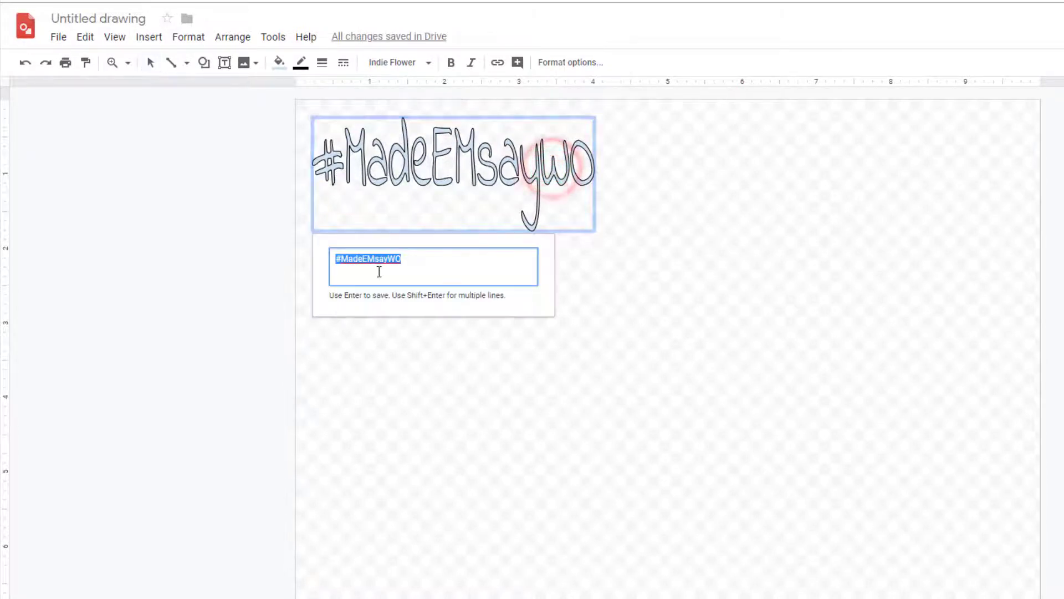
{"action": "left_click", "coordinate": [648, 212]}
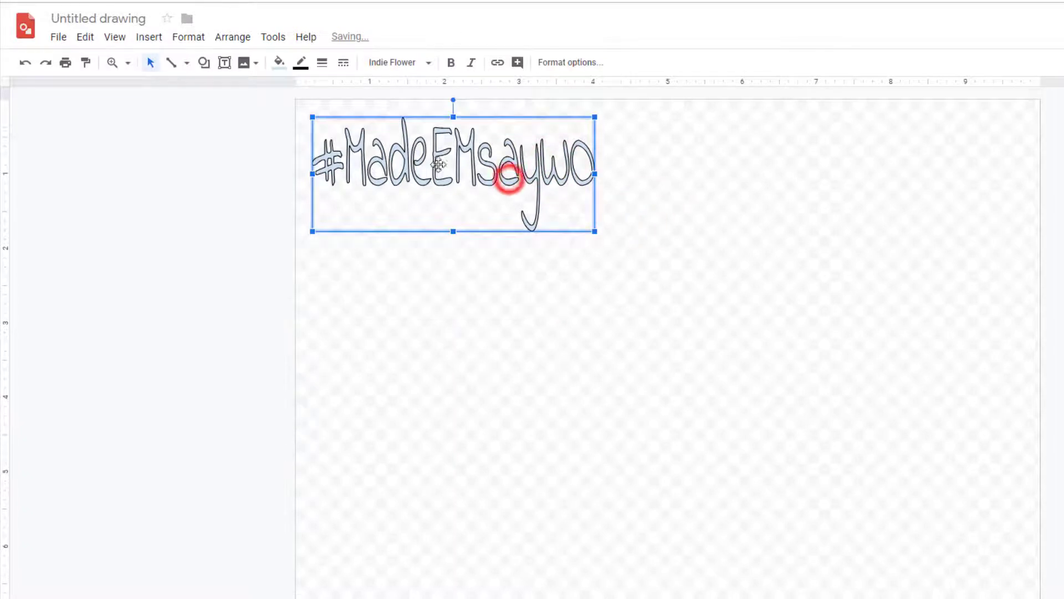
{"action": "left_click", "coordinate": [508, 178]}
- Change the word art's font to Pacifico and scale it down slightly to about 4.6 by 1.6 inches
{"action": "left_click", "coordinate": [391, 62]}
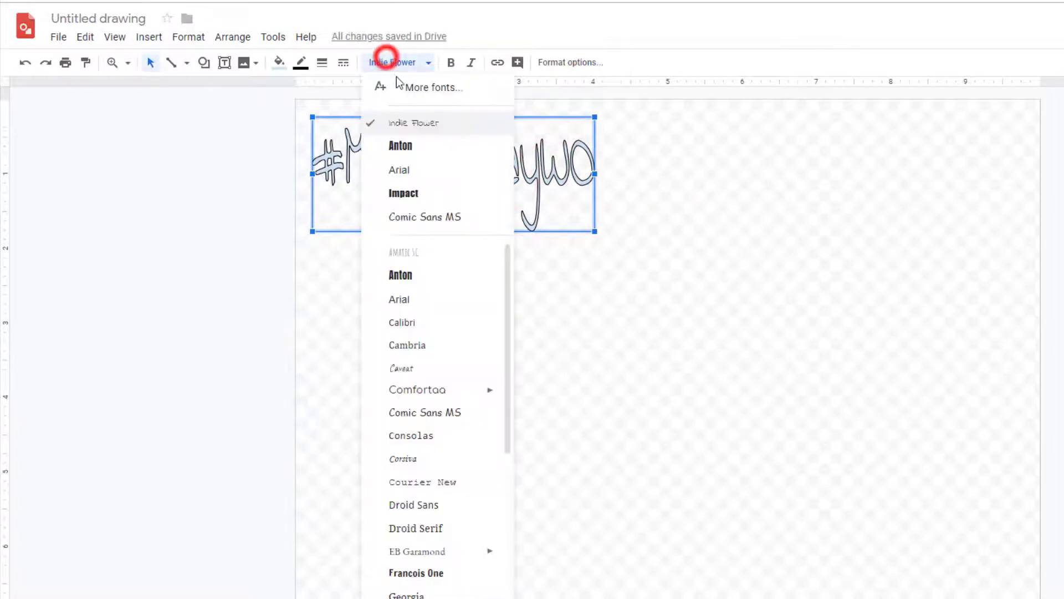
{"action": "scroll", "coordinate": [403, 264], "scroll_direction": "down", "scroll_amount": 5}
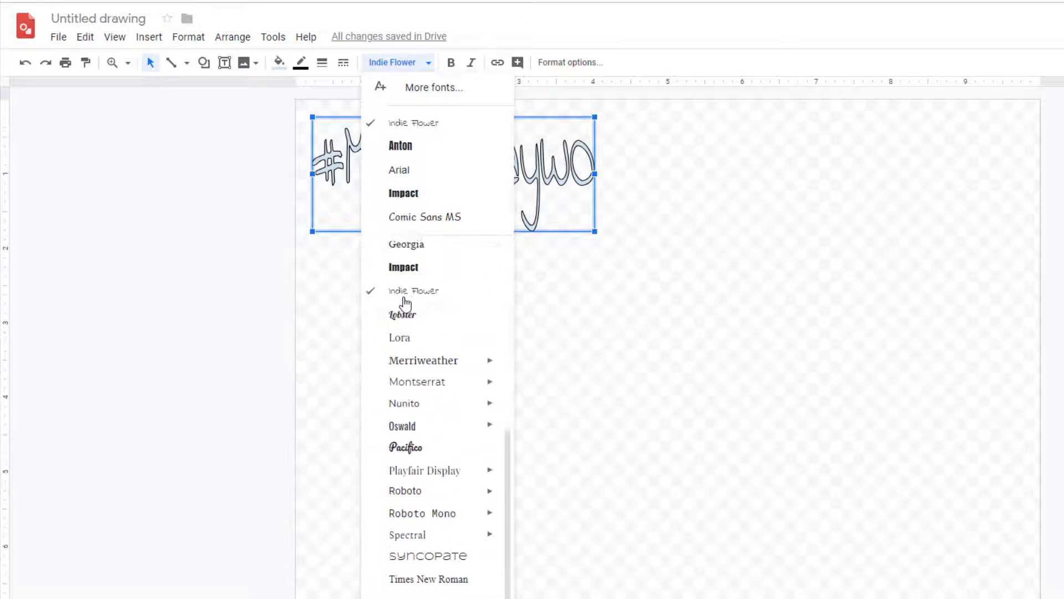
{"action": "left_click", "coordinate": [421, 436]}
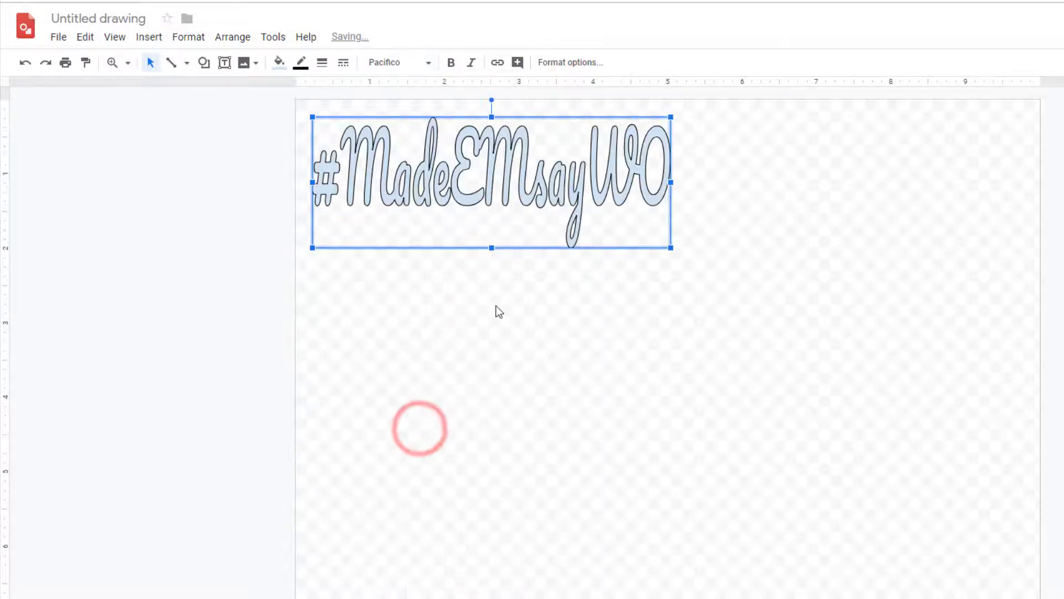
{"action": "mouse_move", "coordinate": [669, 249]}
{"action": "left_mouse_down"}
{"action": "mouse_move", "coordinate": [669, 221]}
{"action": "mouse_move", "coordinate": [648, 237]}
{"action": "mouse_move", "coordinate": [657, 237]}
{"action": "left_mouse_up"}
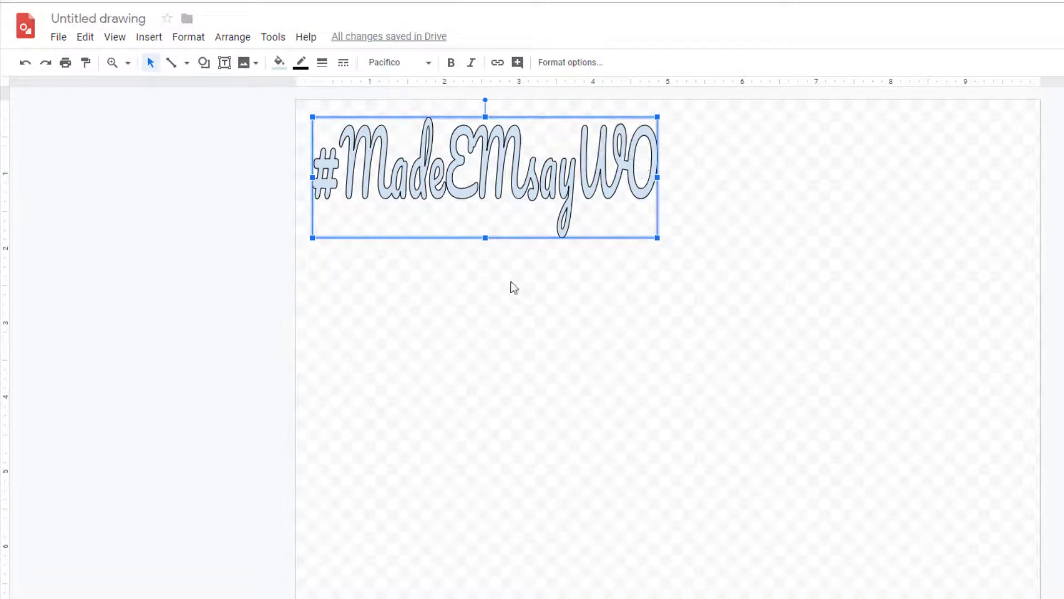
{"action": "left_click", "coordinate": [535, 267]}
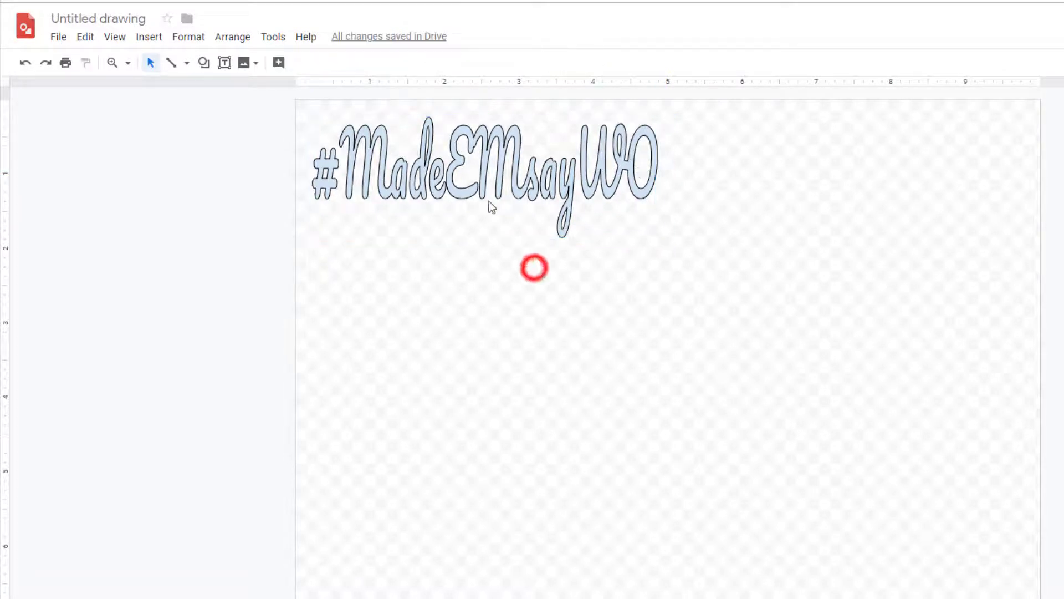
- Give the word art a bright green fill and a magenta outline
{"action": "left_click", "coordinate": [435, 188]}
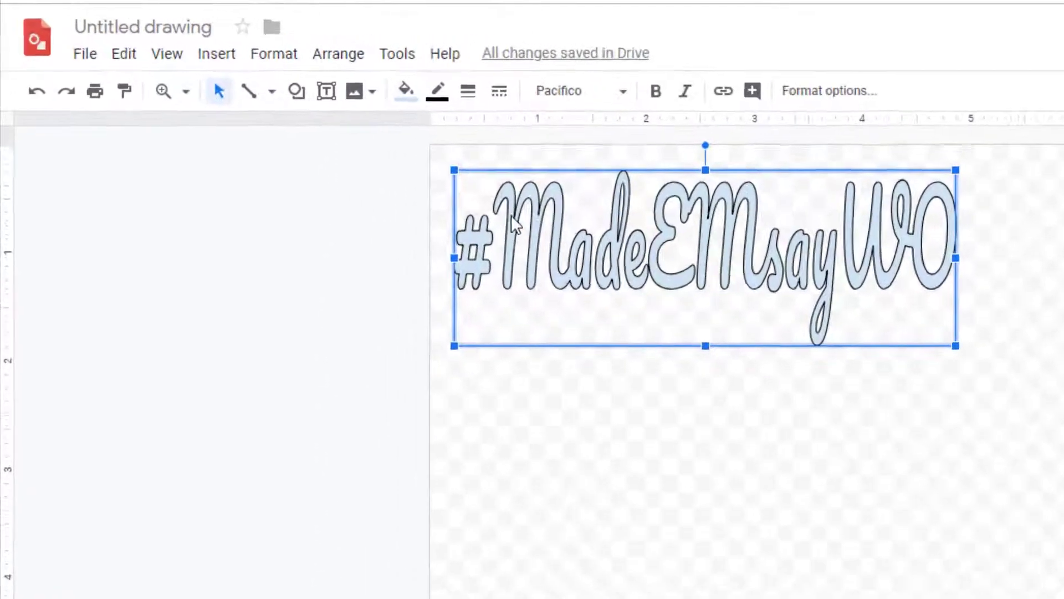
{"action": "left_click", "coordinate": [427, 99]}
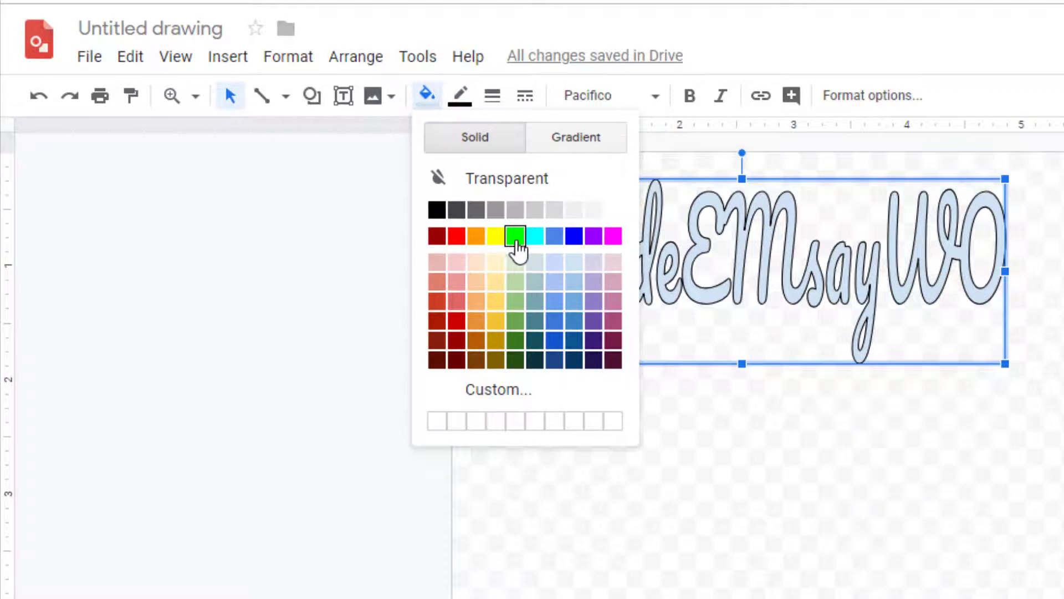
{"action": "left_click", "coordinate": [515, 237]}
{"action": "left_click", "coordinate": [460, 95]}
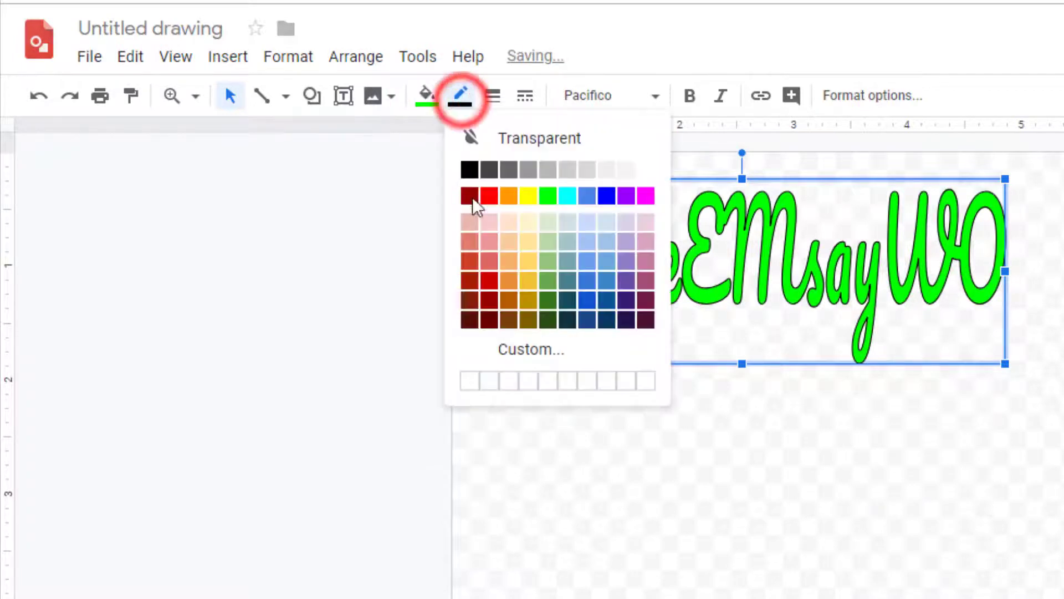
{"action": "left_click", "coordinate": [645, 196]}
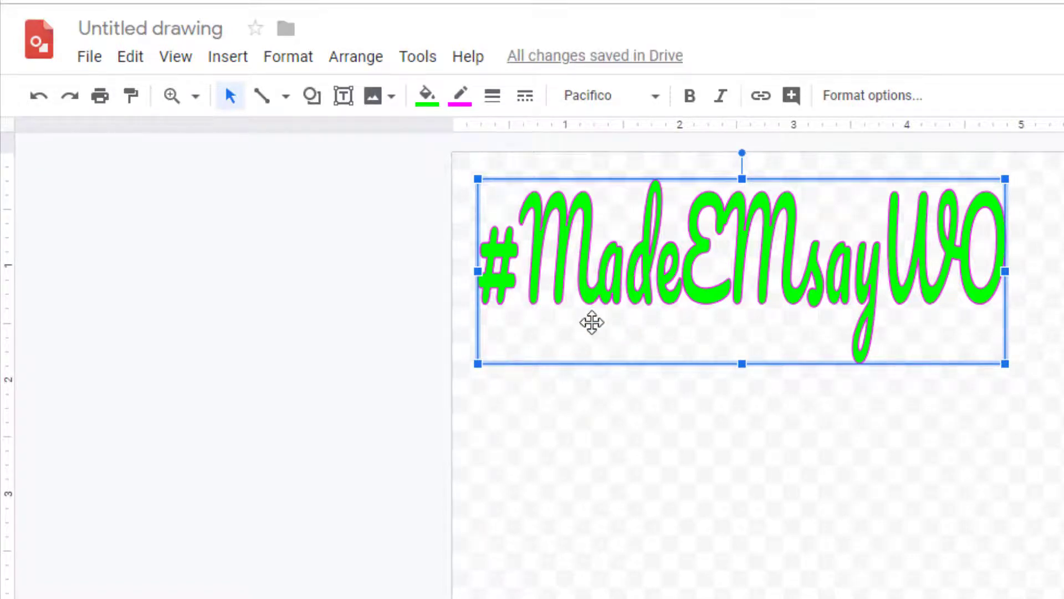
{"action": "left_click", "coordinate": [804, 430]}
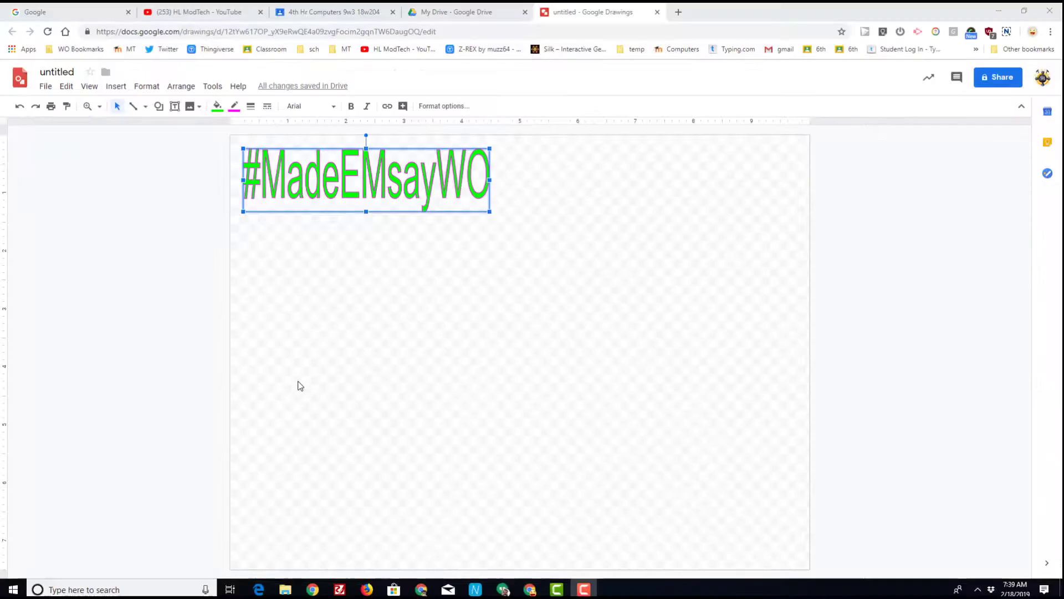
- Rename the untitled drawing as "my name mdh"
{"action": "left_click", "coordinate": [63, 73]}
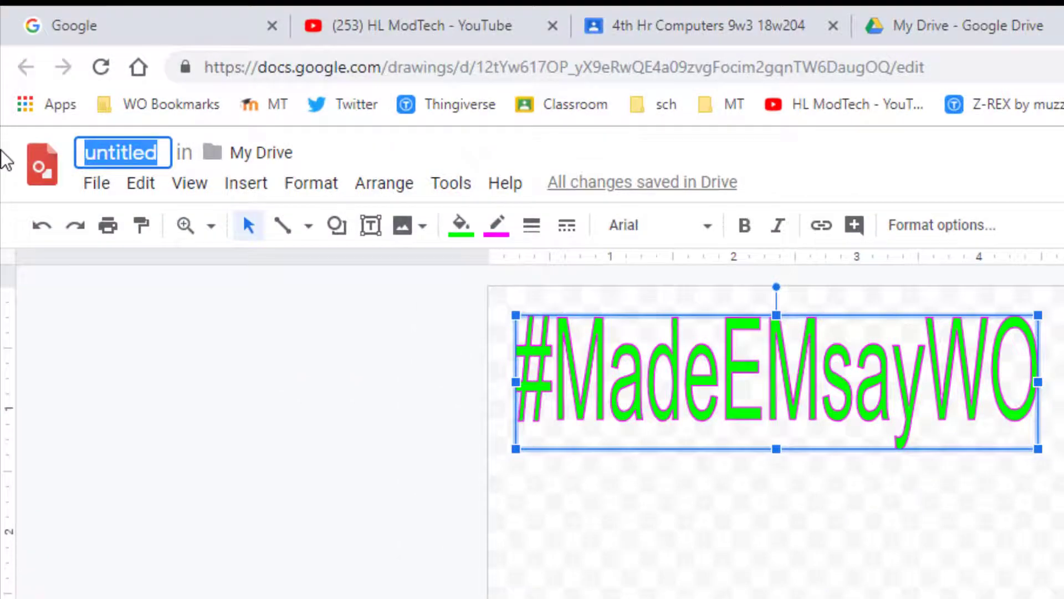
{"action": "type", "text": "my name m"}
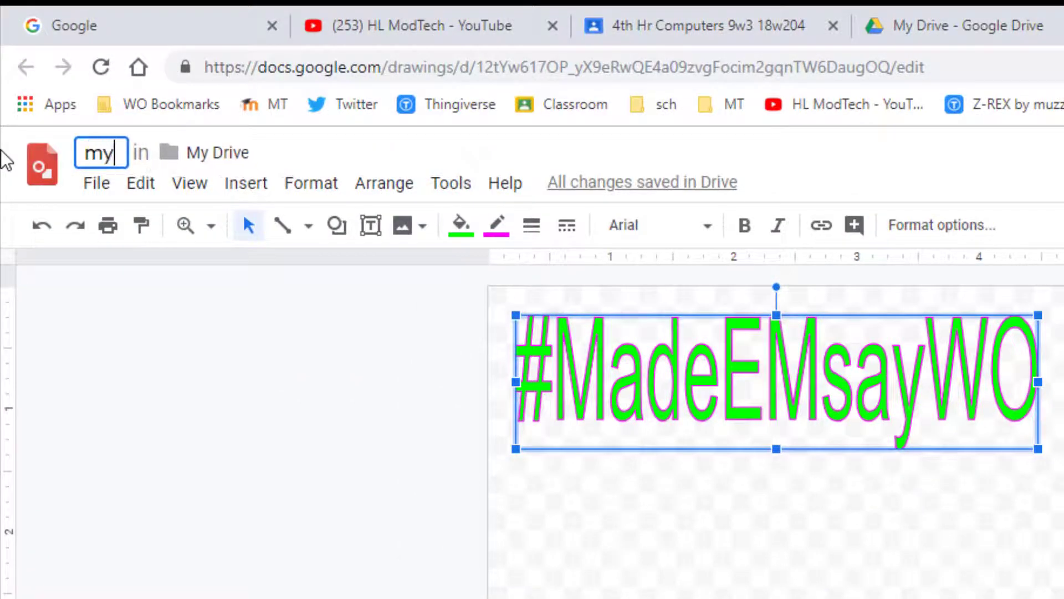
{"action": "type", "text": "dh"}
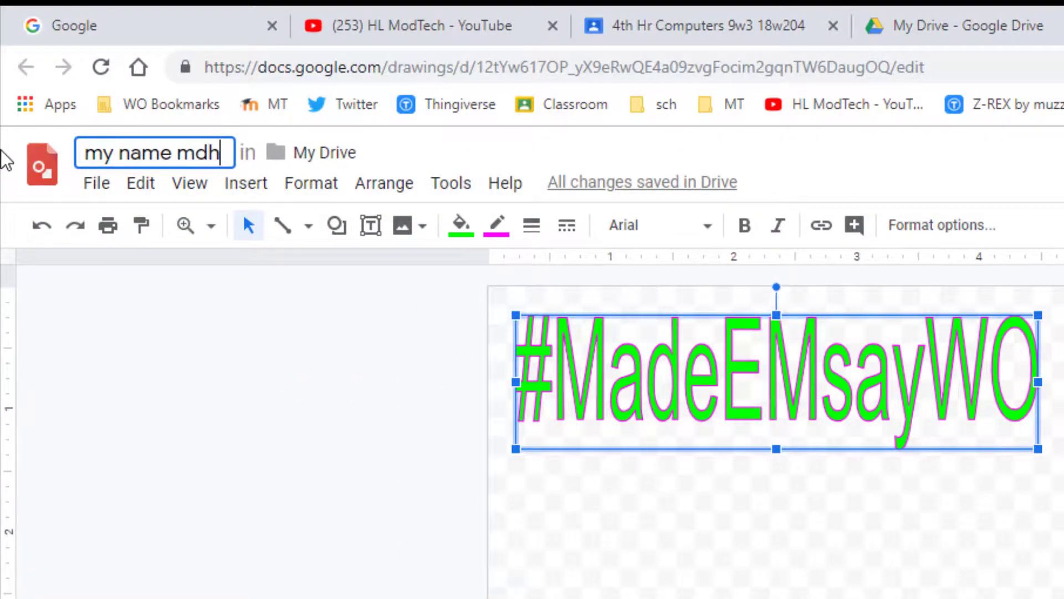
{"action": "key", "text": "Return"}
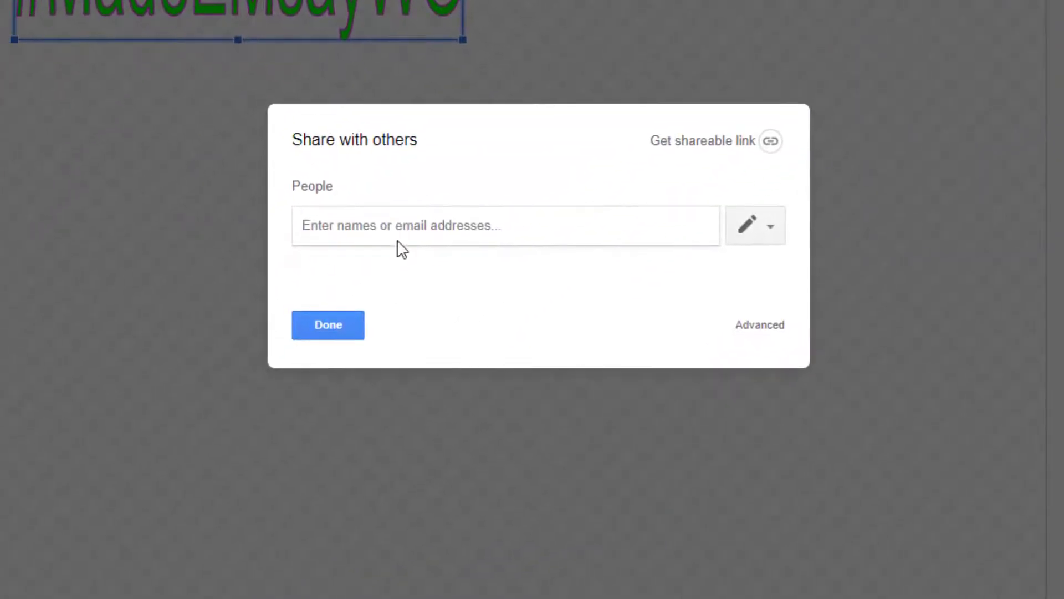
- Share the drawing with the suggested contact's e-mail address, choose their access level, and send the invitation
{"action": "left_click", "coordinate": [328, 227]}
{"action": "type", "text": "kid."}
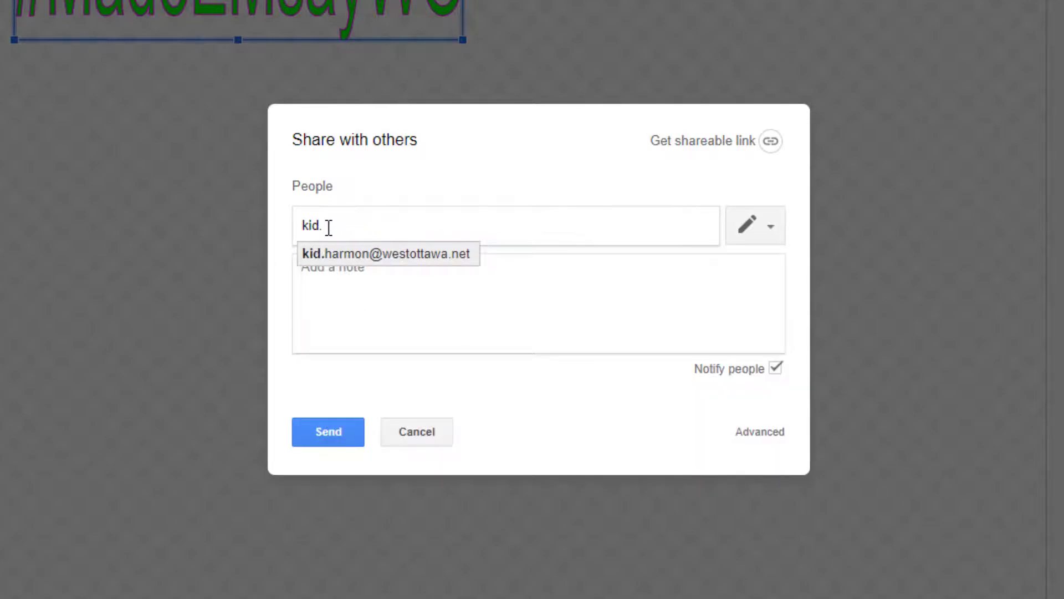
{"action": "left_click", "coordinate": [360, 260]}
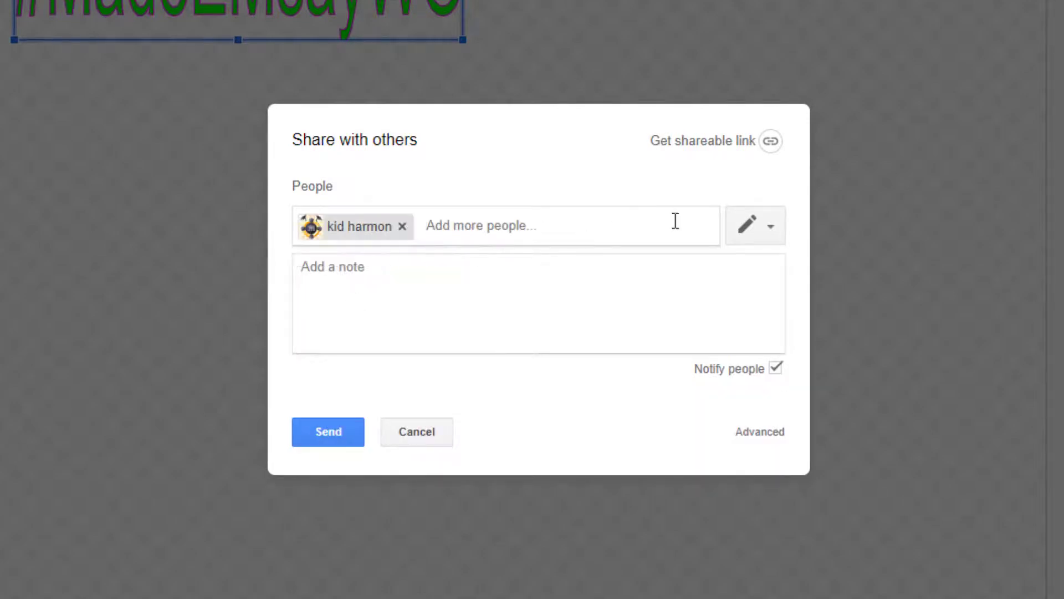
{"action": "left_click", "coordinate": [747, 226]}
{"action": "left_click", "coordinate": [720, 271]}
{"action": "left_click", "coordinate": [326, 443]}
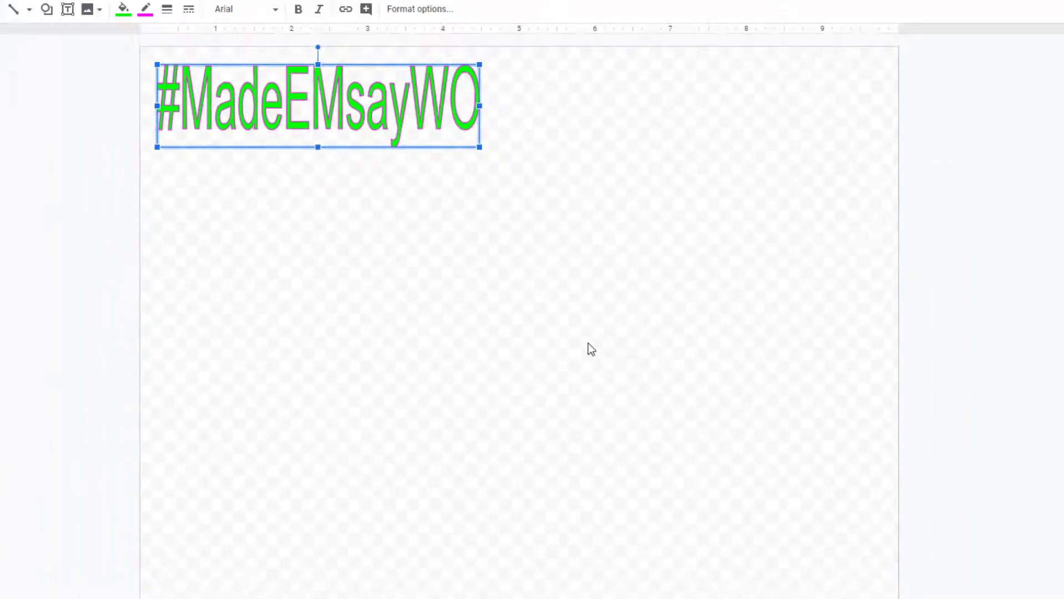